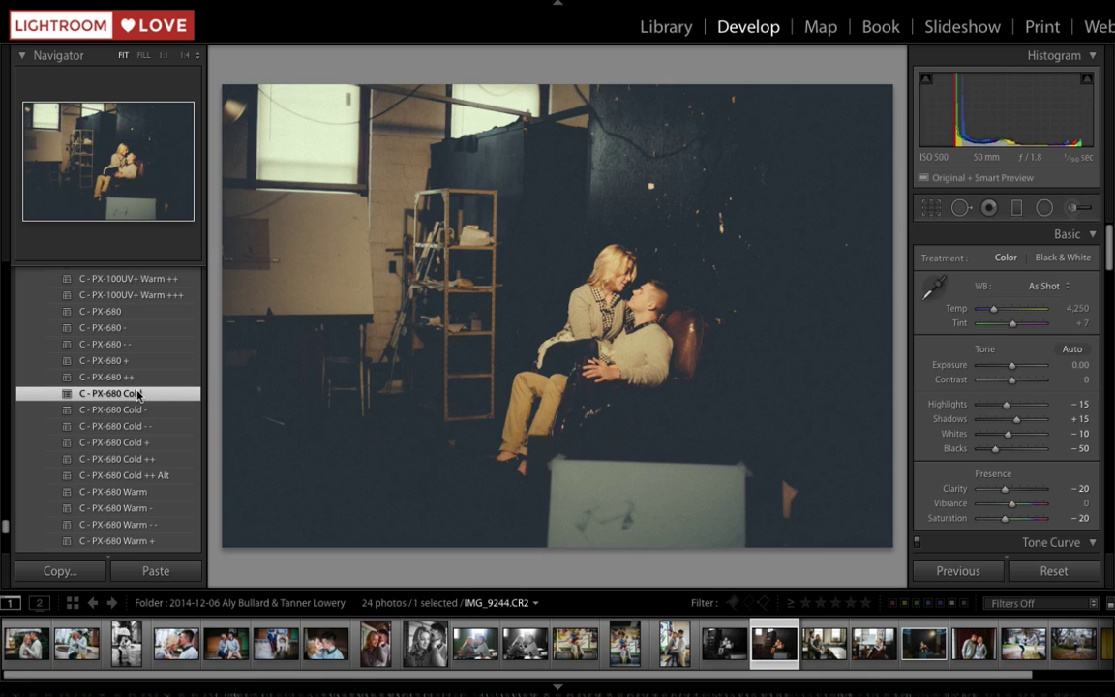
- Try C - PX-680 Warm and the Time-Zero Polaroid presets on the couple photo
scroll(137, 393, "down", 3)
left_click(139, 398)
scroll(137, 393, "down", 3)
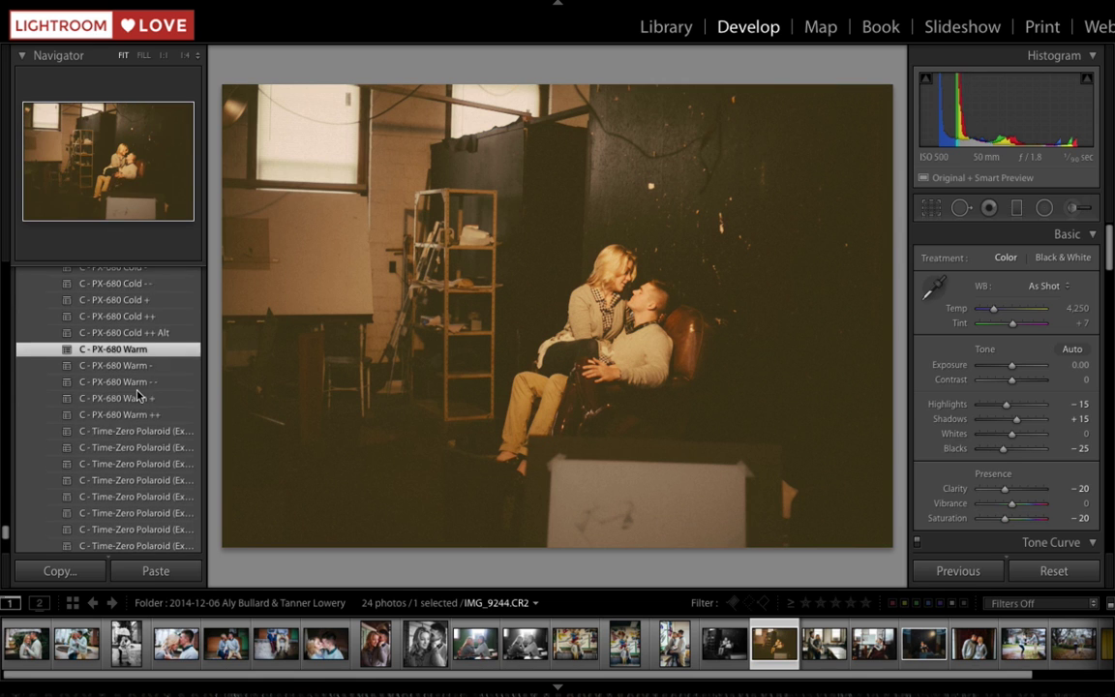
left_click(139, 420)
scroll(138, 424, "down", 2)
scroll(139, 429, "down", 3)
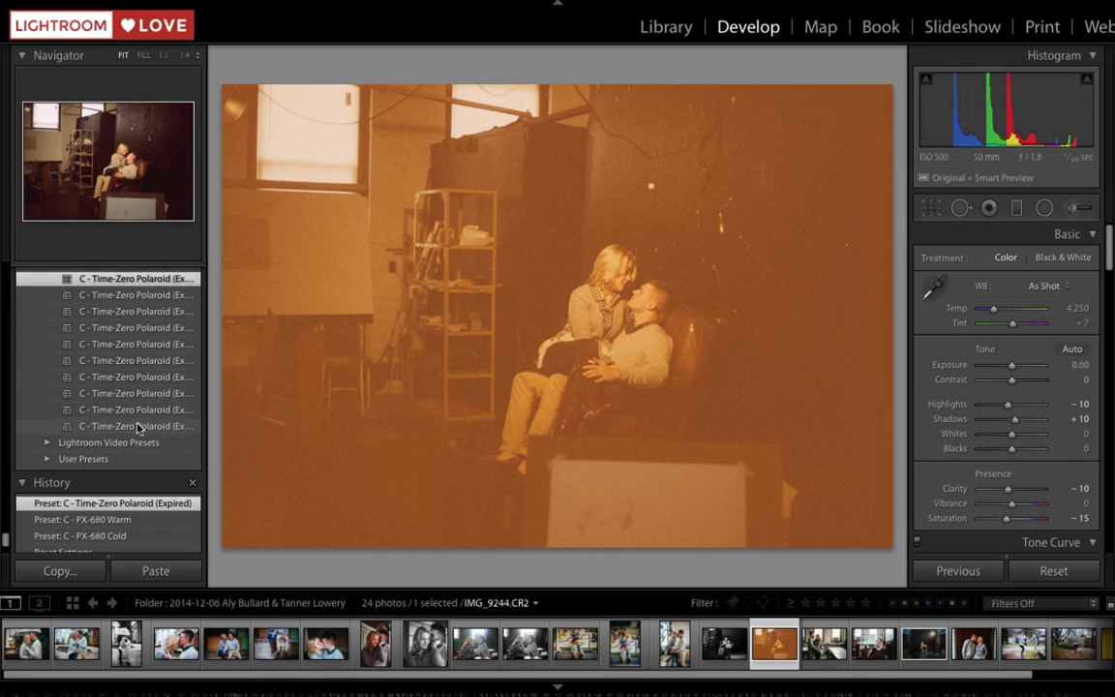
left_click(138, 426)
- Try Kodak Portra 400 + 3, Portra 800 - 3 and TRI-X 400 + 3 on the couple photo
scroll(138, 429, "up", 5)
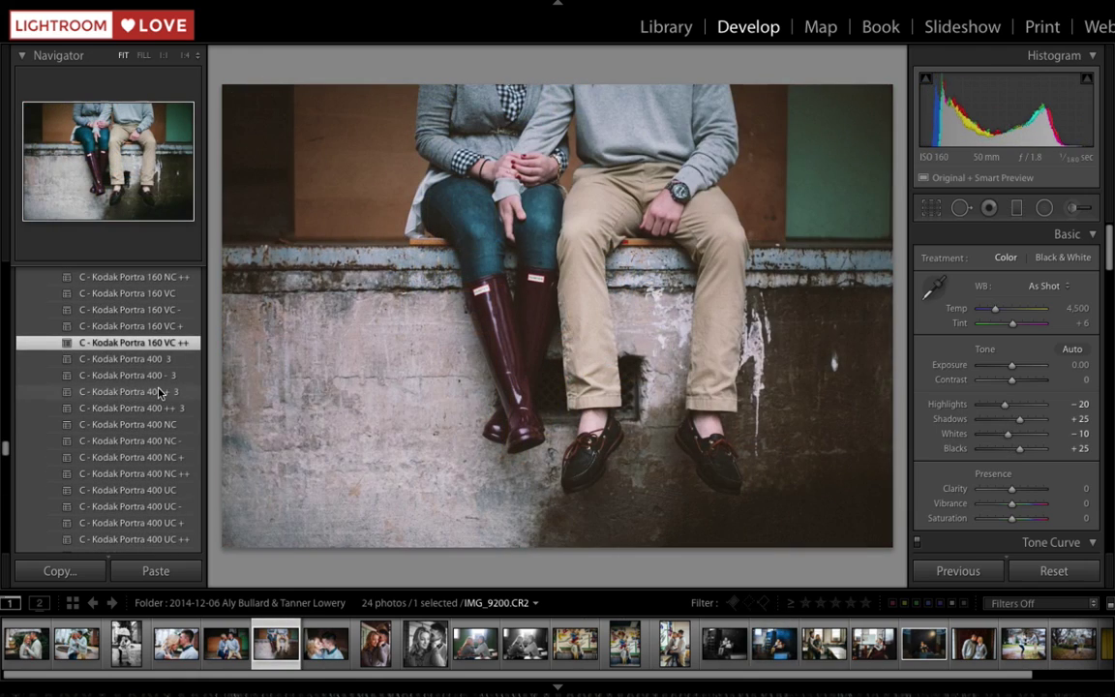
left_click(160, 391)
scroll(159, 391, "down", 5)
left_click(160, 392)
scroll(160, 391, "down", 5)
left_click(156, 392)
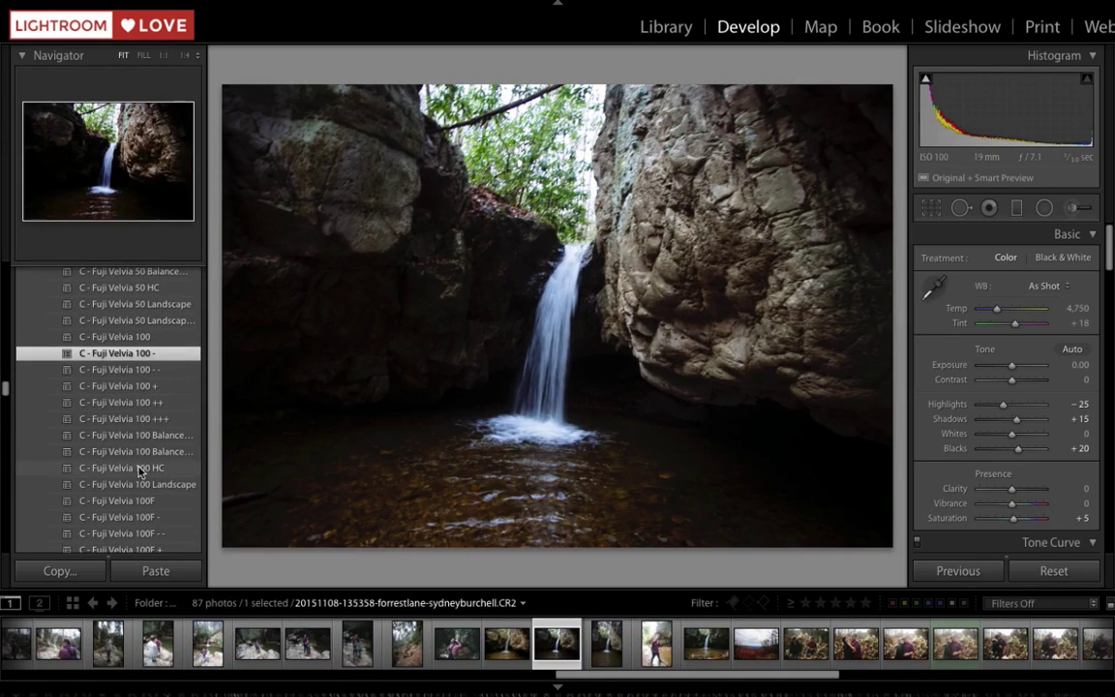
- Try Fuji Velvia 100 HC, Velvia 100F Landscape and Kodak E100G - on the waterfall photo
left_click(141, 465)
scroll(140, 467, "down", 5)
left_click(141, 473)
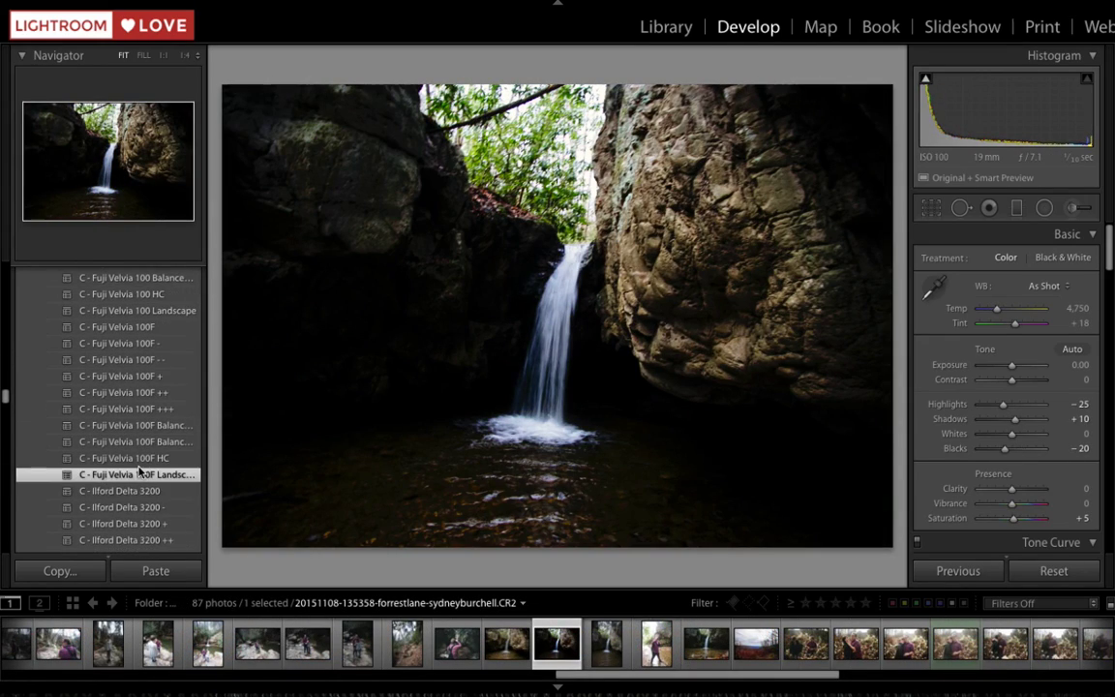
scroll(139, 467, "down", 5)
left_click(140, 473)
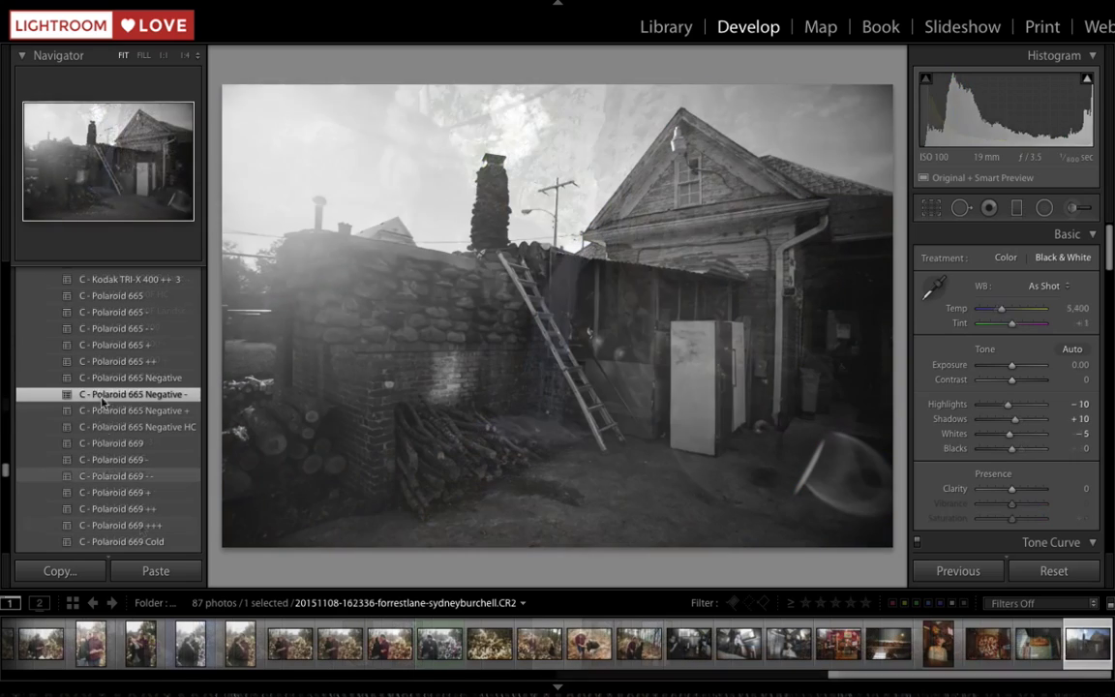
- Try Polaroid 669 Cold +, 690 Cold ++ and 690 Warm - on the house photo
left_click(112, 429)
scroll(112, 486, "down", 3)
left_click(114, 503)
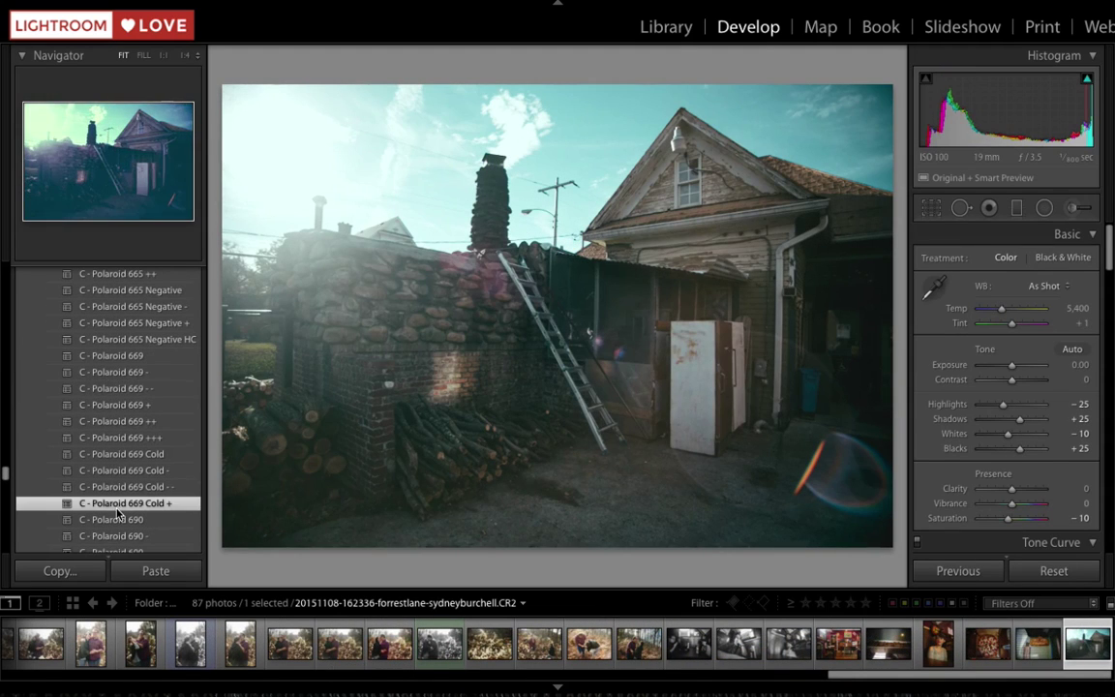
scroll(118, 511, "down", 3)
left_click(118, 503)
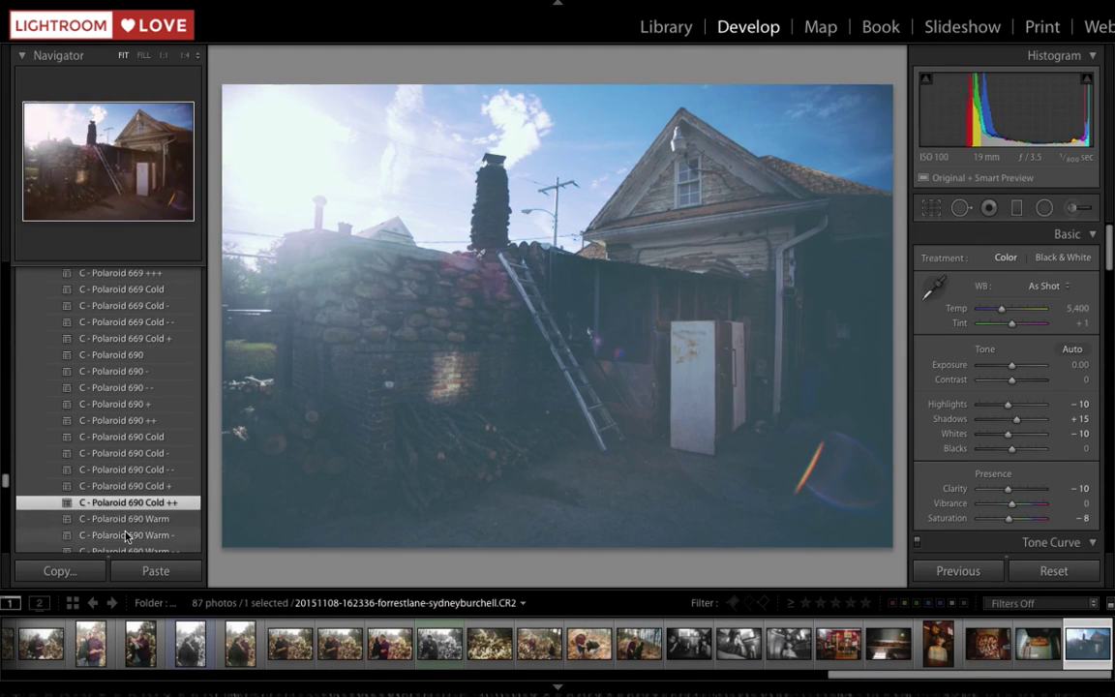
left_click(124, 534)
scroll(125, 532, "down", 2)
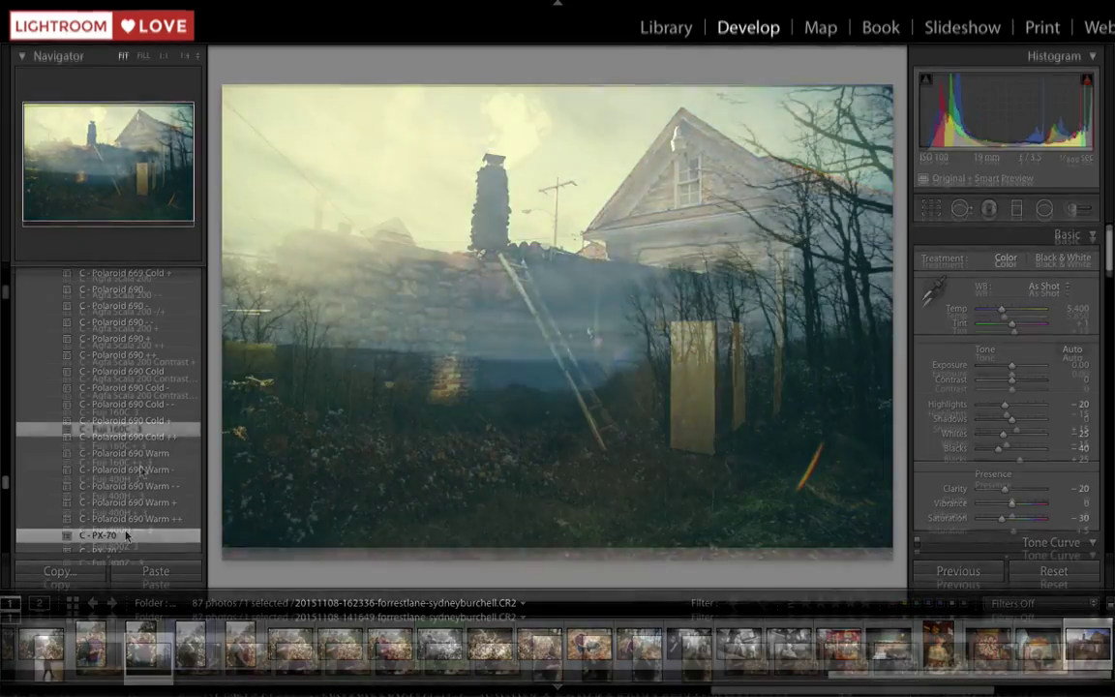
- Try Fuji 800Z ++ 3, Fortia SP Landscape and Fortia SP Portrait on the mountain photo
scroll(140, 469, "down", 4)
left_click(140, 466)
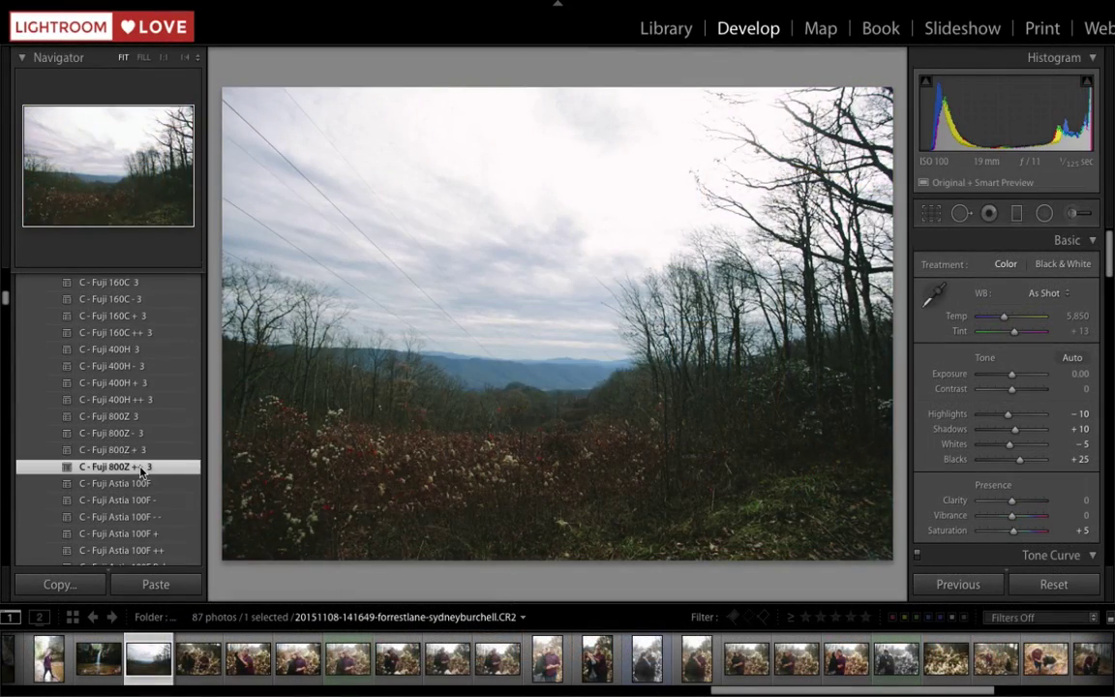
scroll(141, 469, "down", 8)
left_click(140, 464)
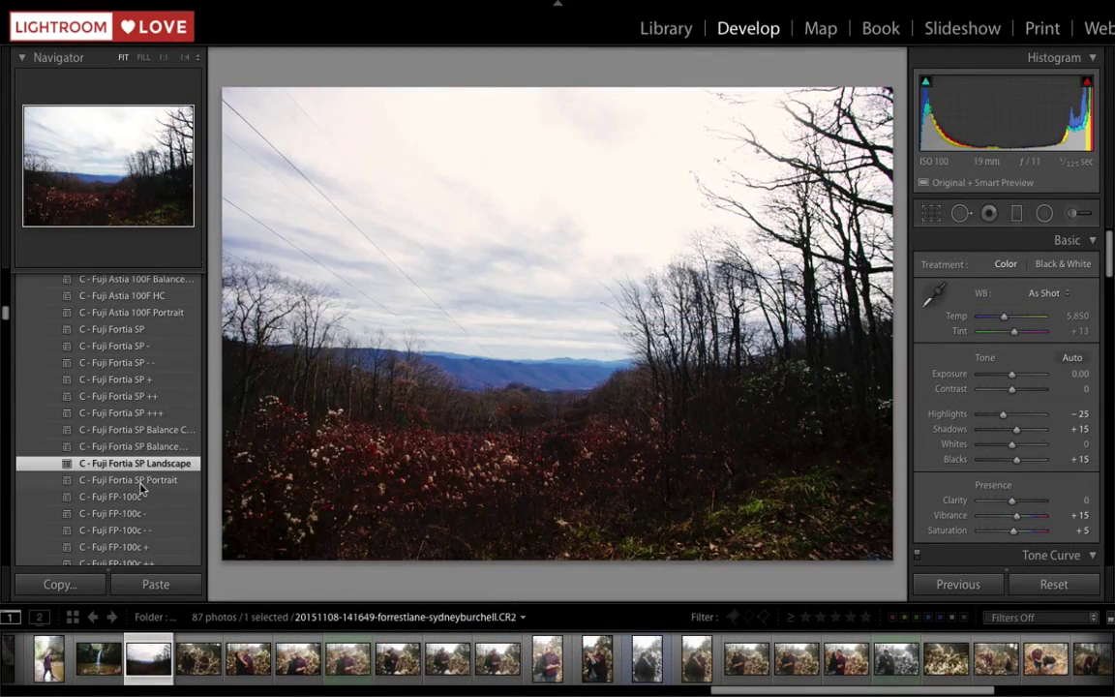
left_click(141, 479)
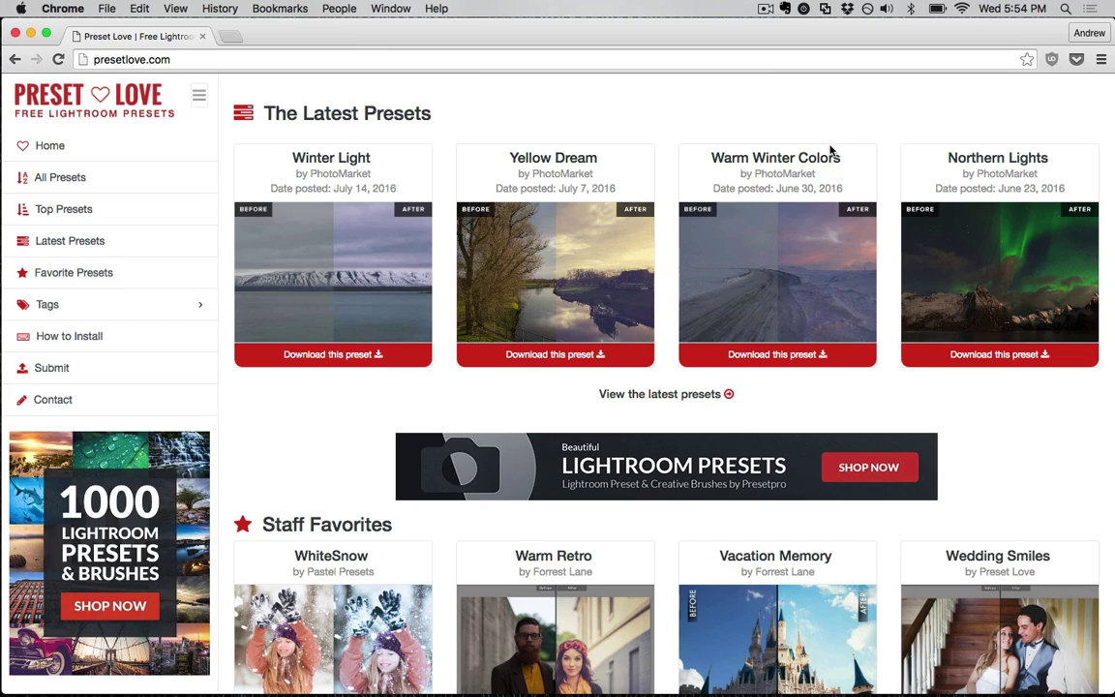
- Open Preset Love's Wedding Smiles page from Staff Favorites and download its preset zip
scroll(967, 453, "down", 5)
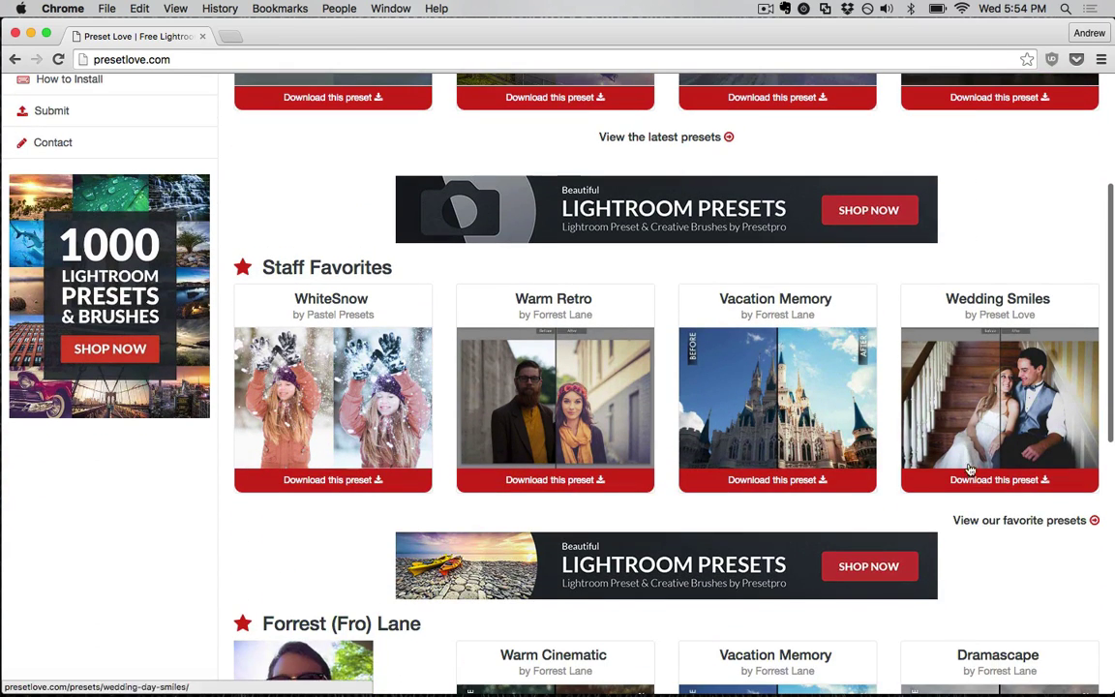
left_click(1018, 481)
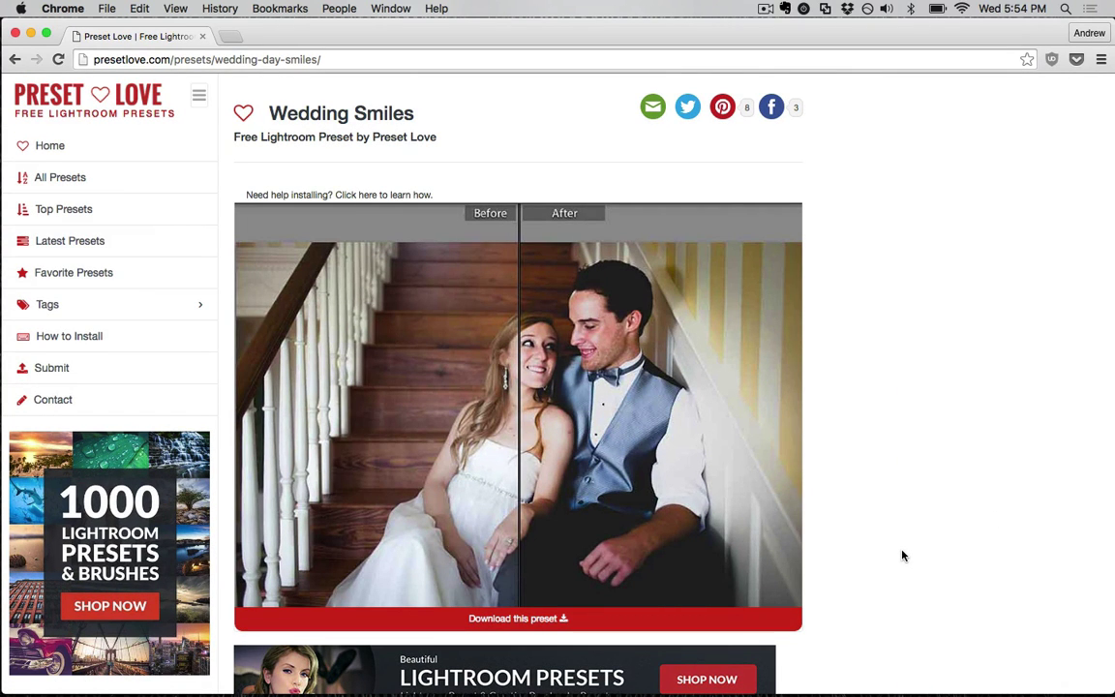
left_click(639, 627)
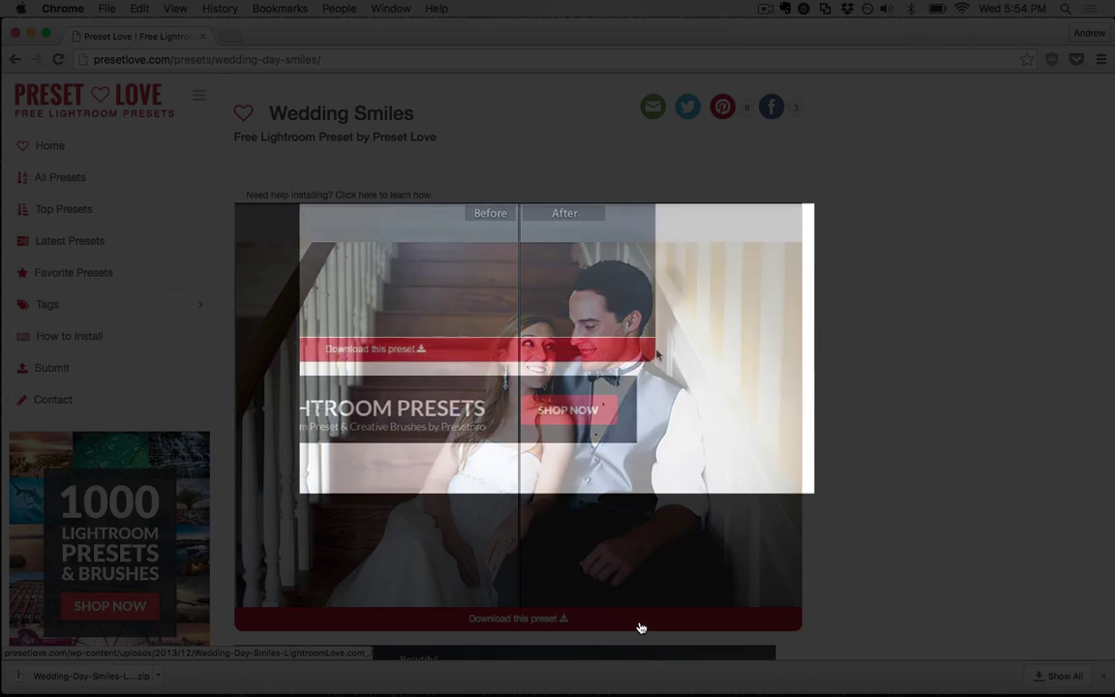
right_click(639, 627)
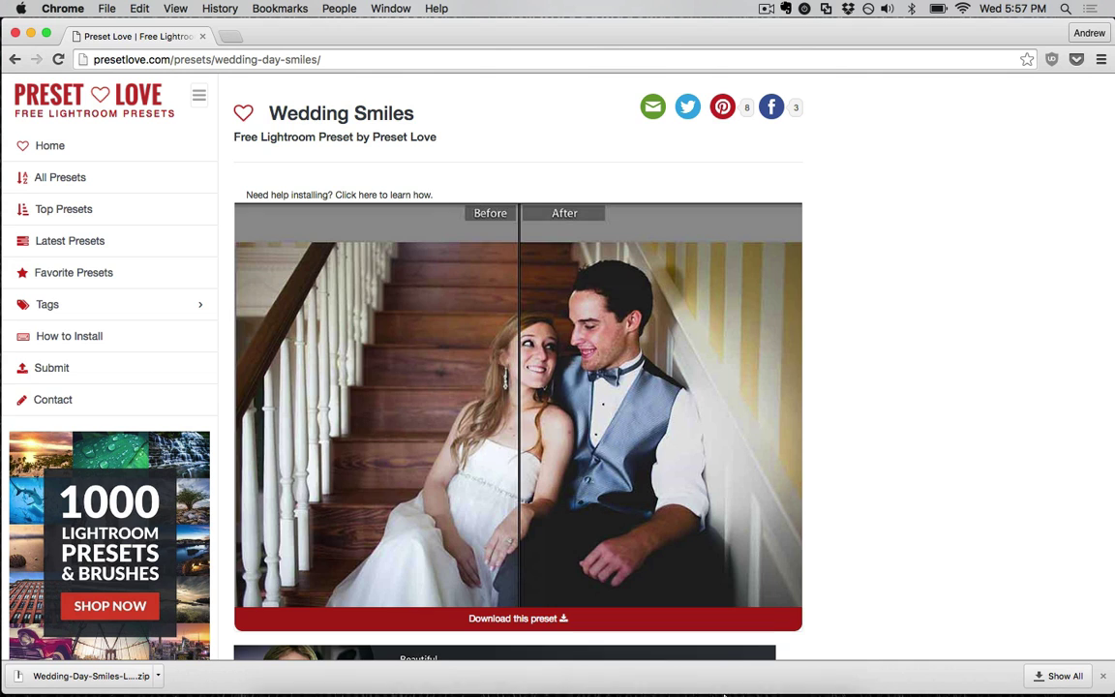
- Open the Downloads folder in Finder and unzip the Wedding Smiles preset archive
mouse_move(740, 683)
left_click(785, 677)
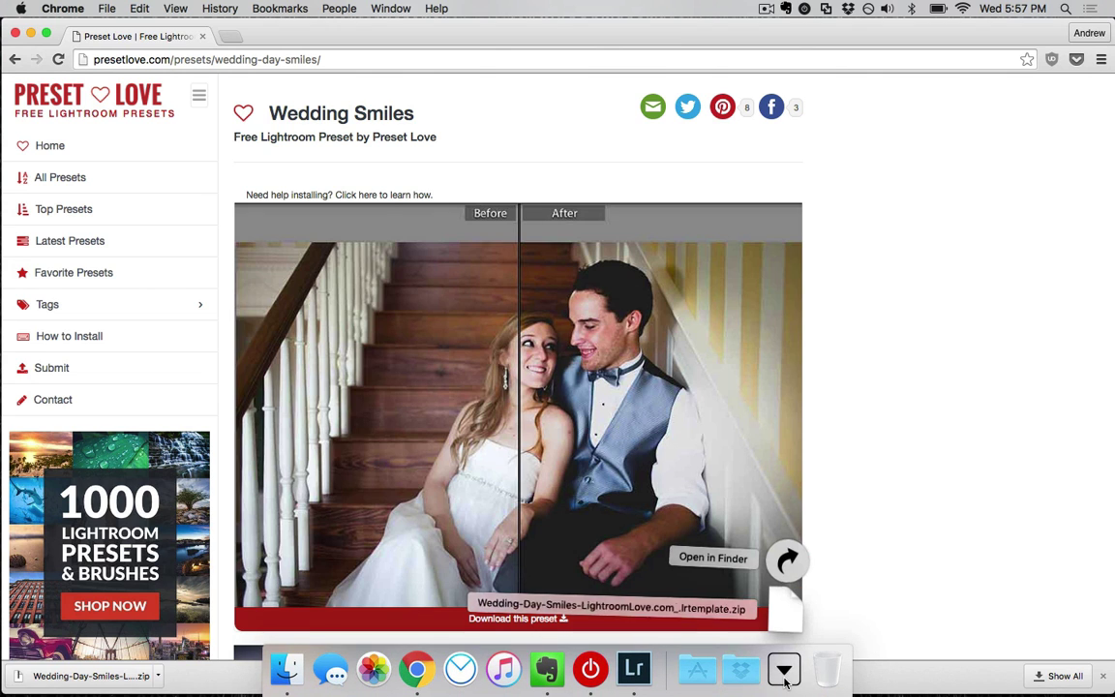
left_click(787, 562)
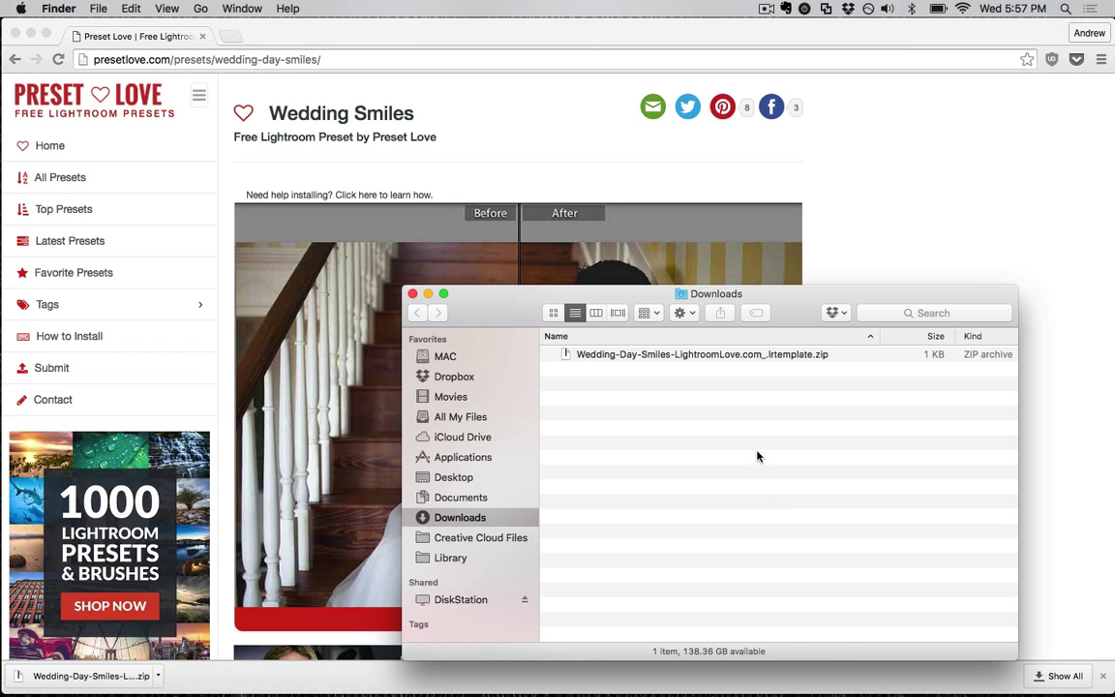
double_click(651, 356)
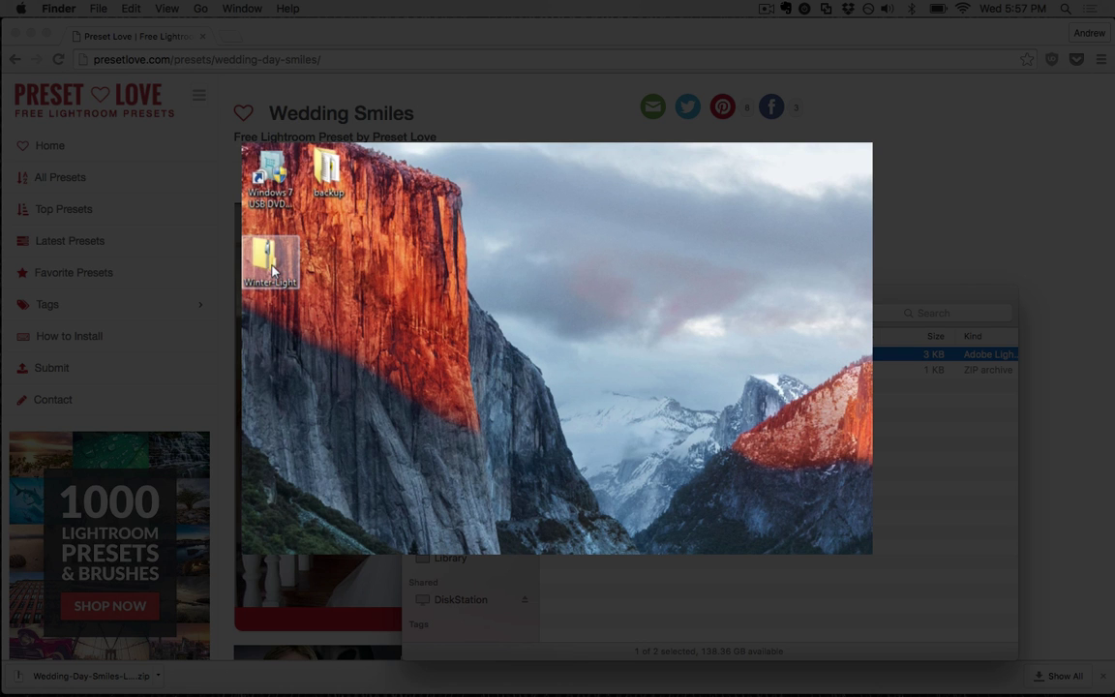
- Extract the Winter-Light preset zip to a desktop folder
right_click(271, 261)
left_click(394, 299)
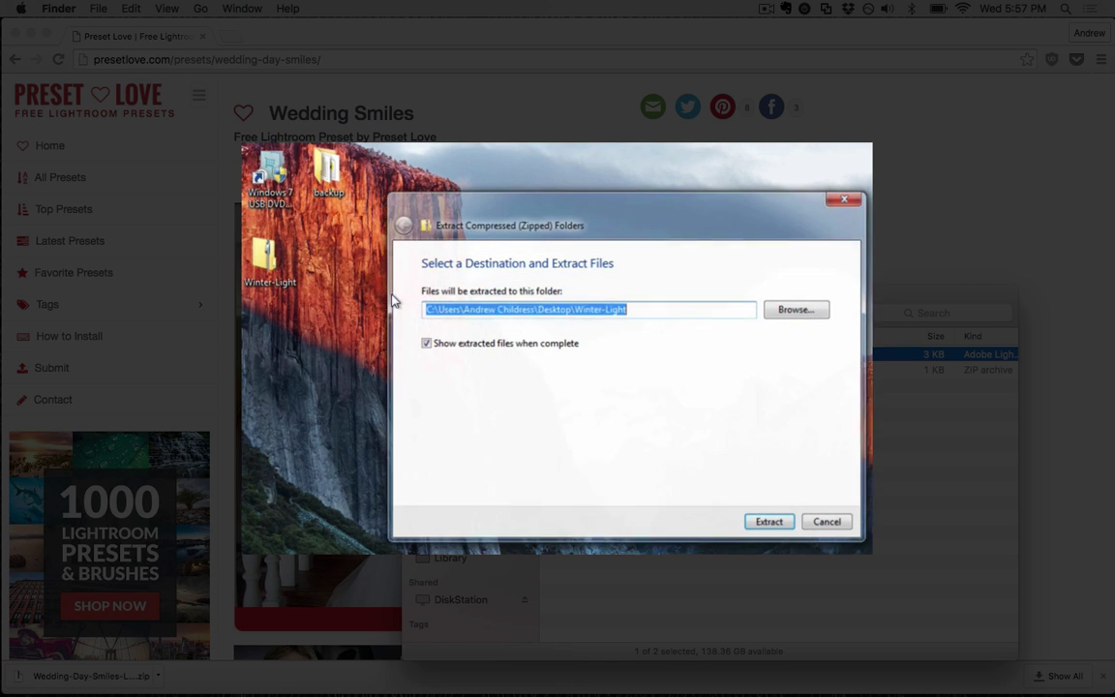
left_click(771, 524)
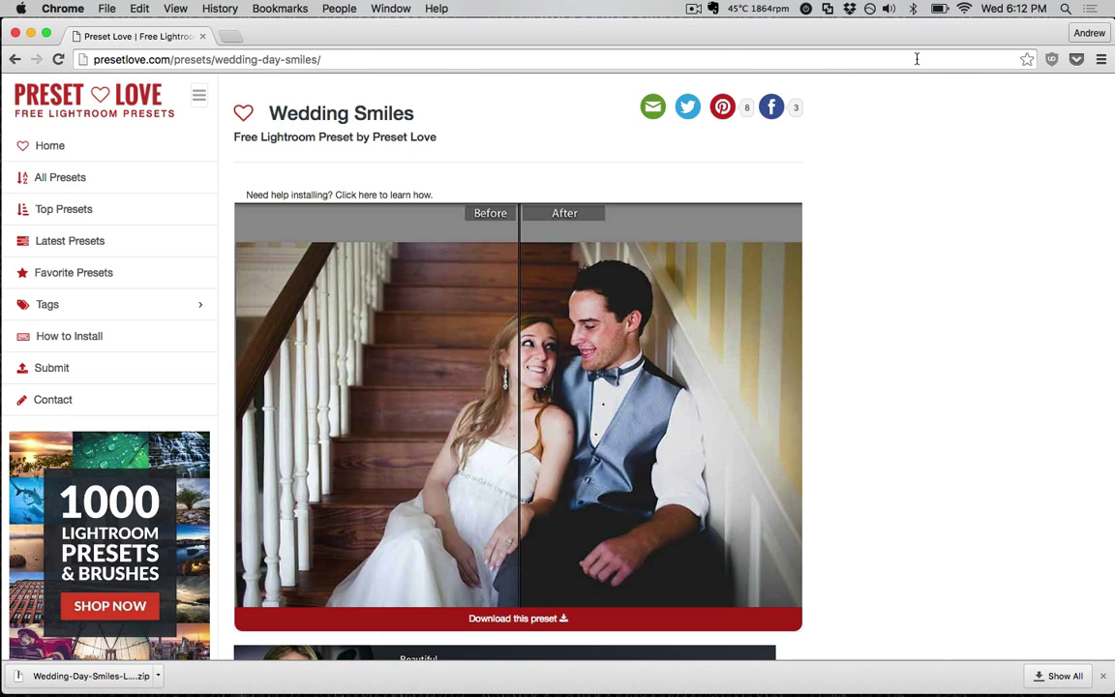
- Bring Lightroom back to the front with super+Tab, showing the couple photo in Develop
key("super+Tab")
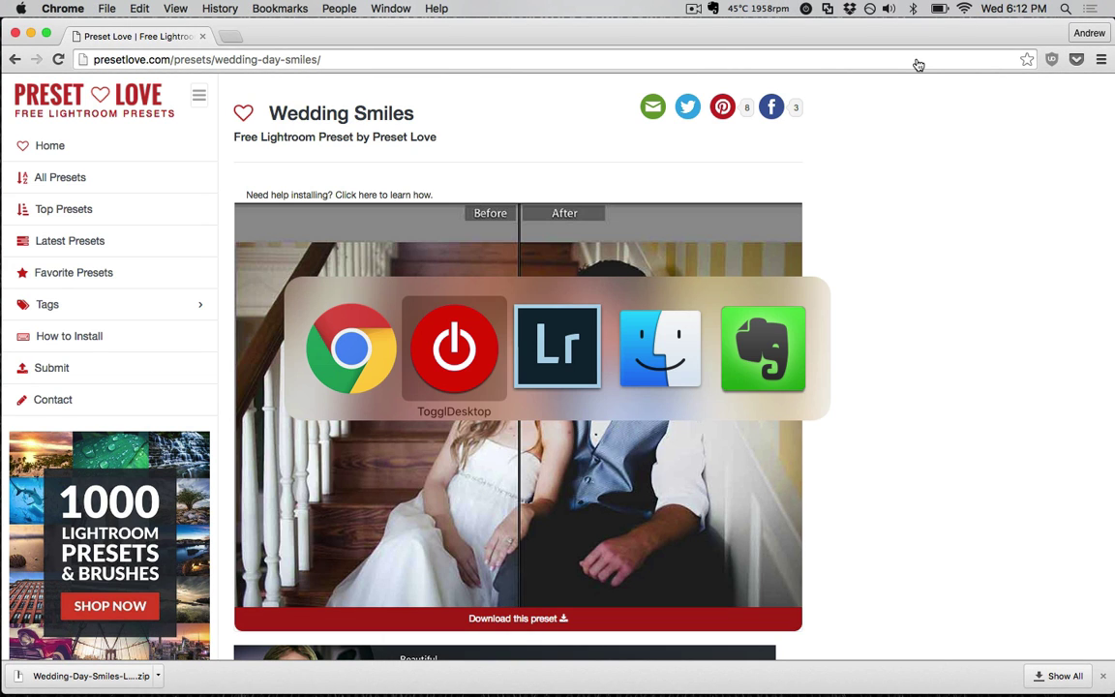
key("super+Tab")
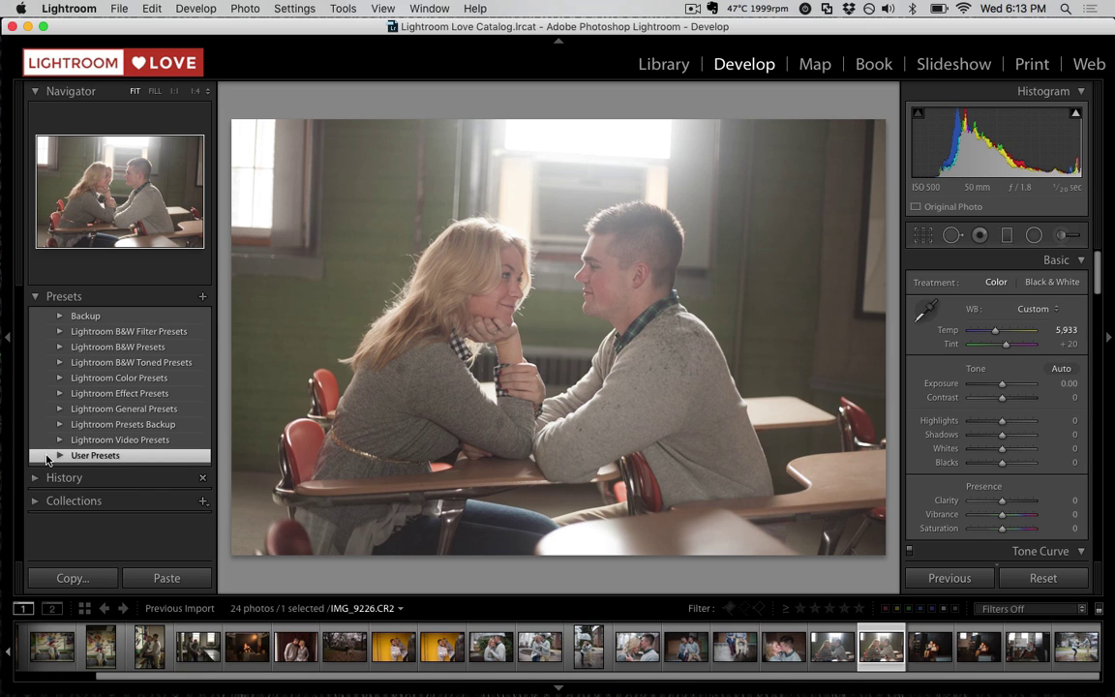
- Import the Wedding Day Smiles .lrtemplate from Downloads into User Presets and expand the folder
right_click(48, 459)
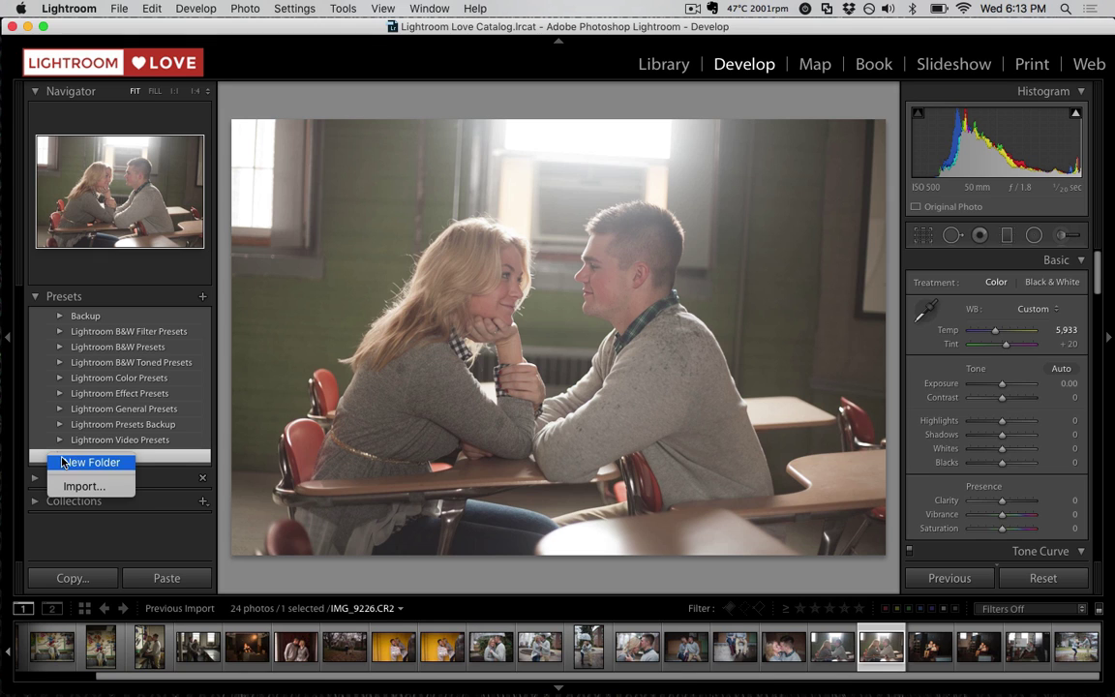
left_click(80, 485)
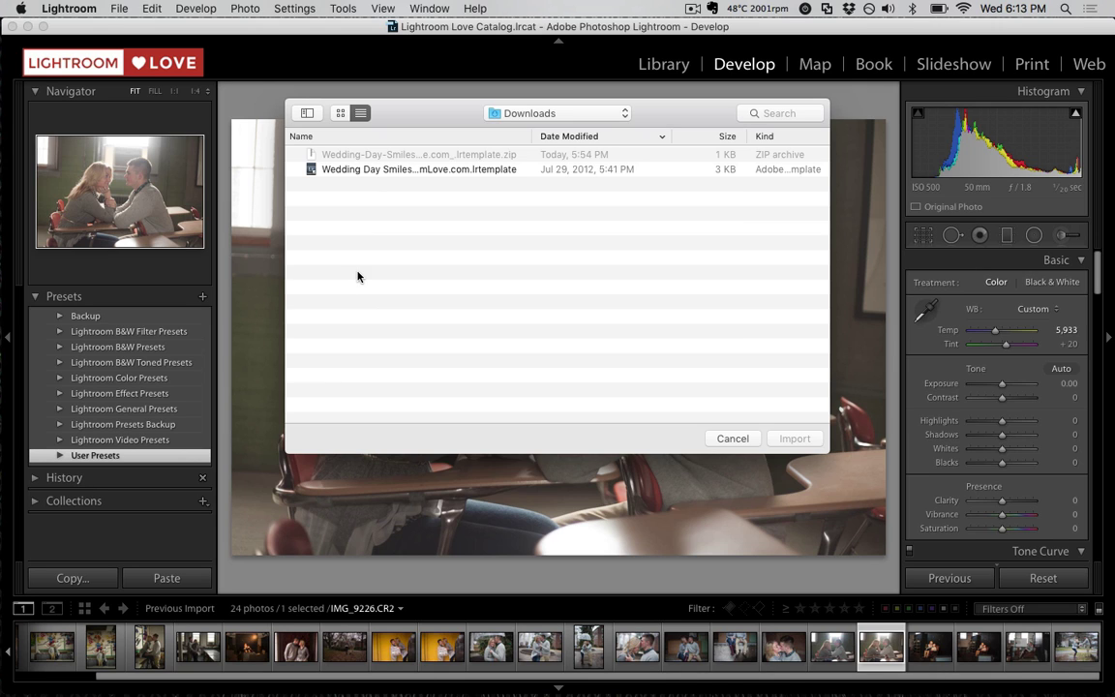
left_click(597, 113)
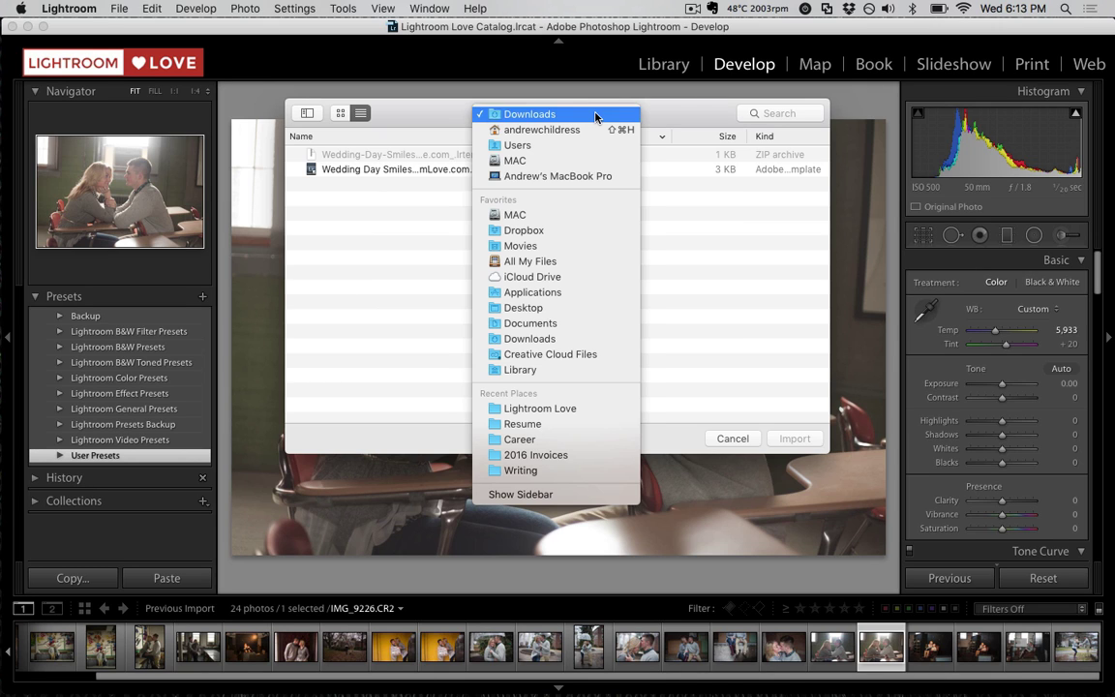
left_click(721, 230)
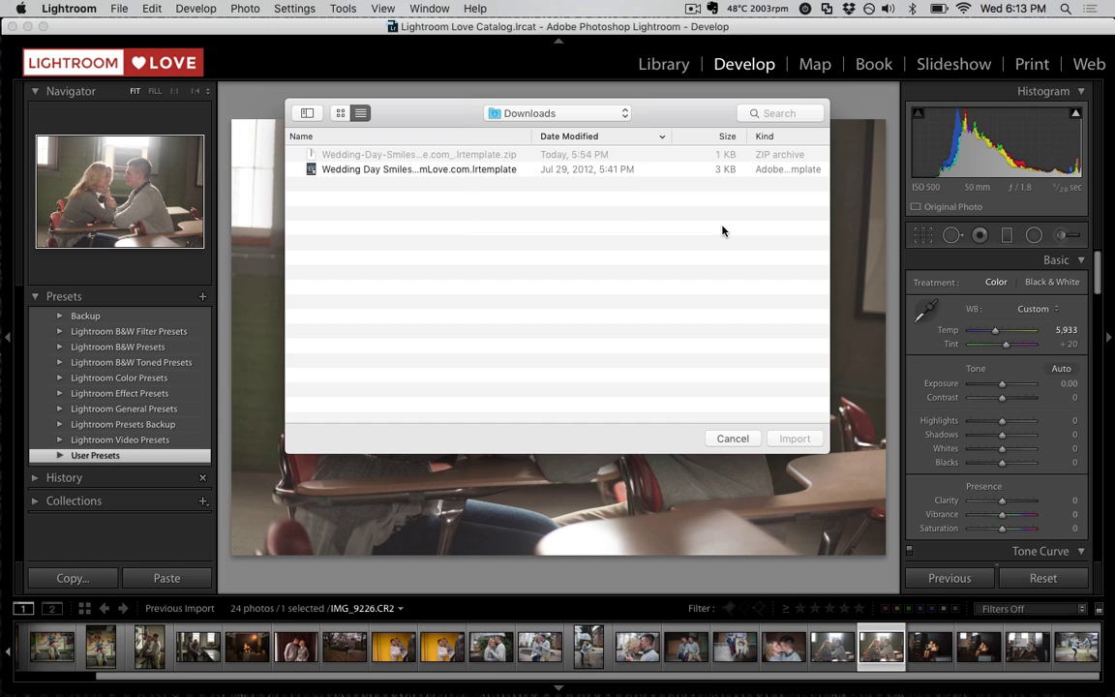
left_click(587, 169)
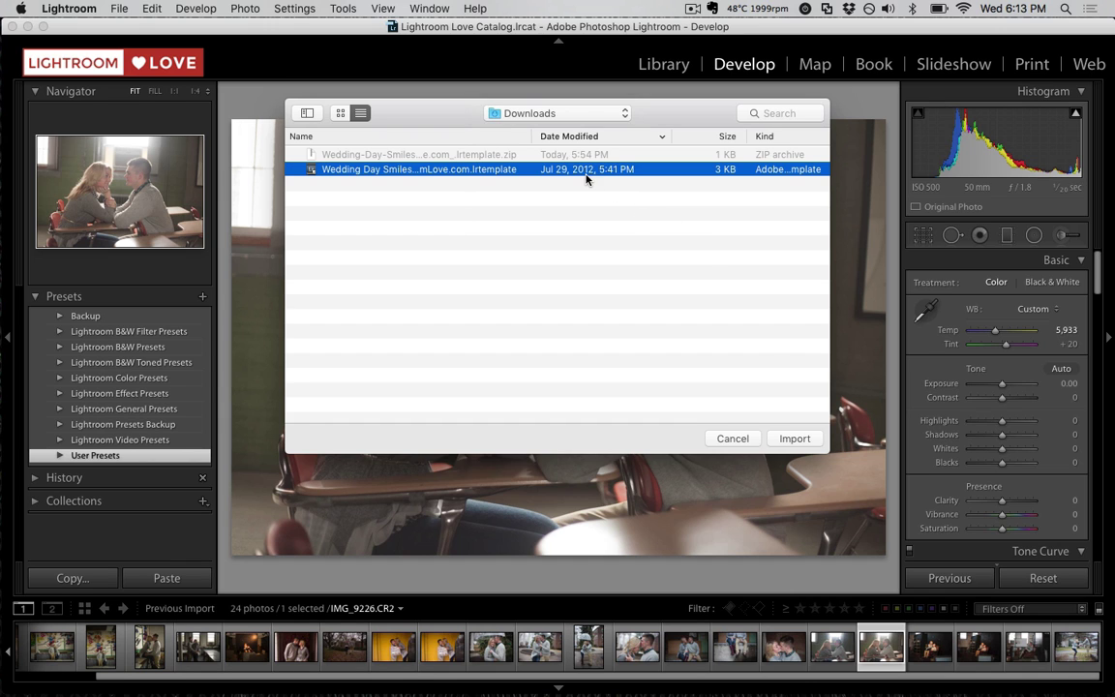
left_click(792, 438)
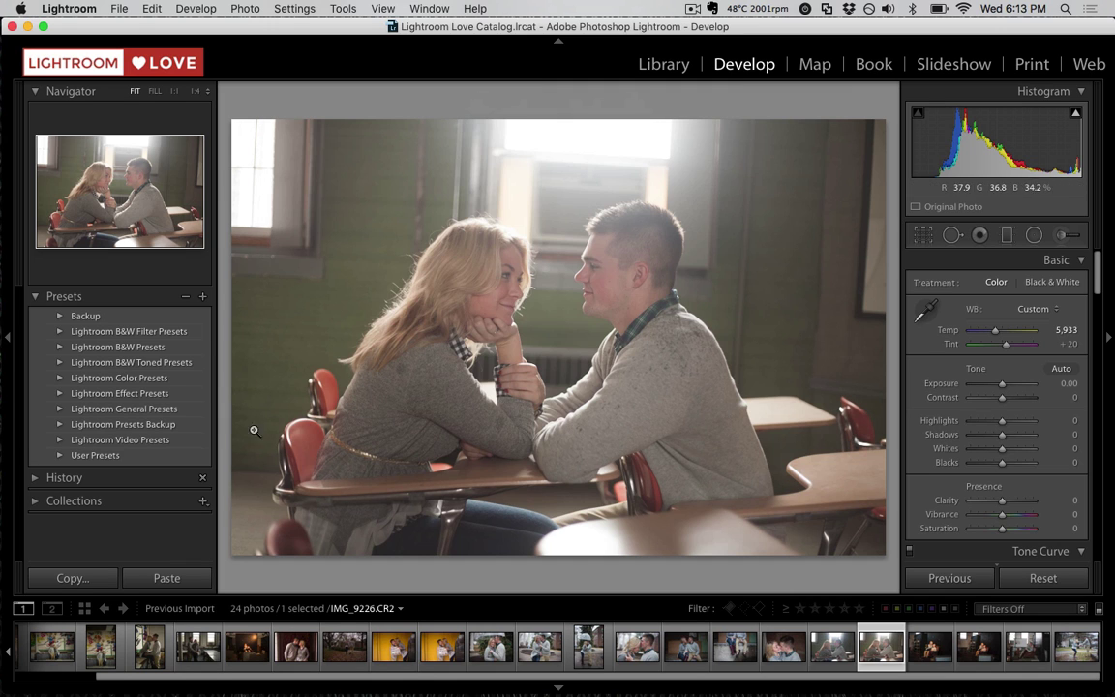
left_click(59, 456)
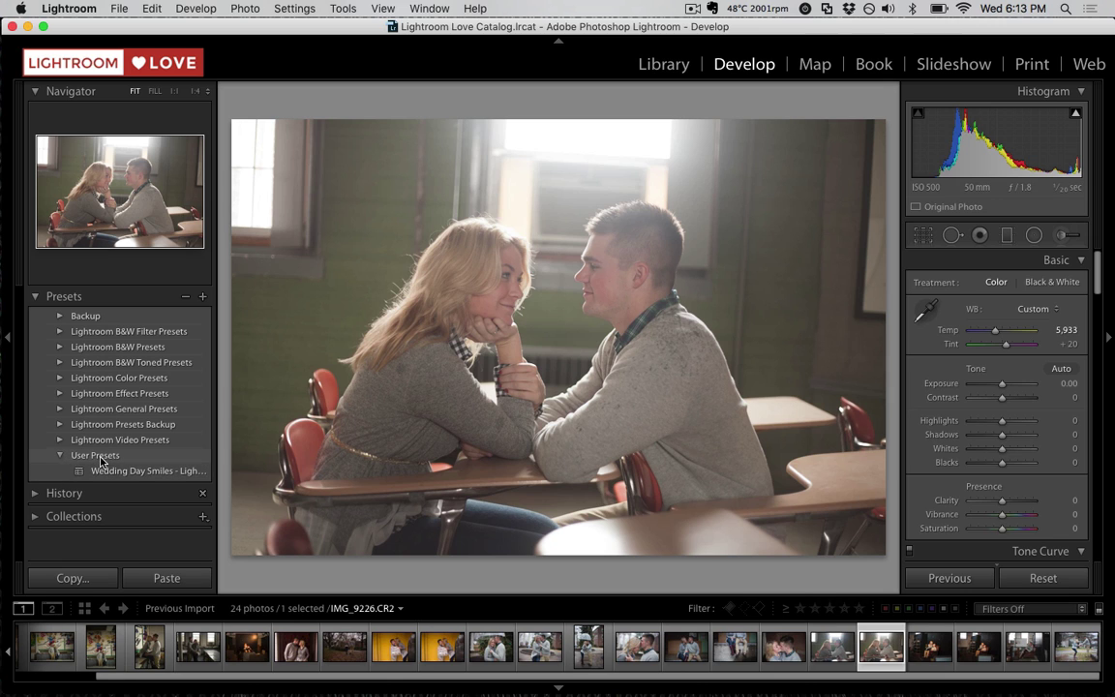
- Apply Wedding Day Smiles to the couple photo and raise Temp to 5,366
left_click(133, 471)
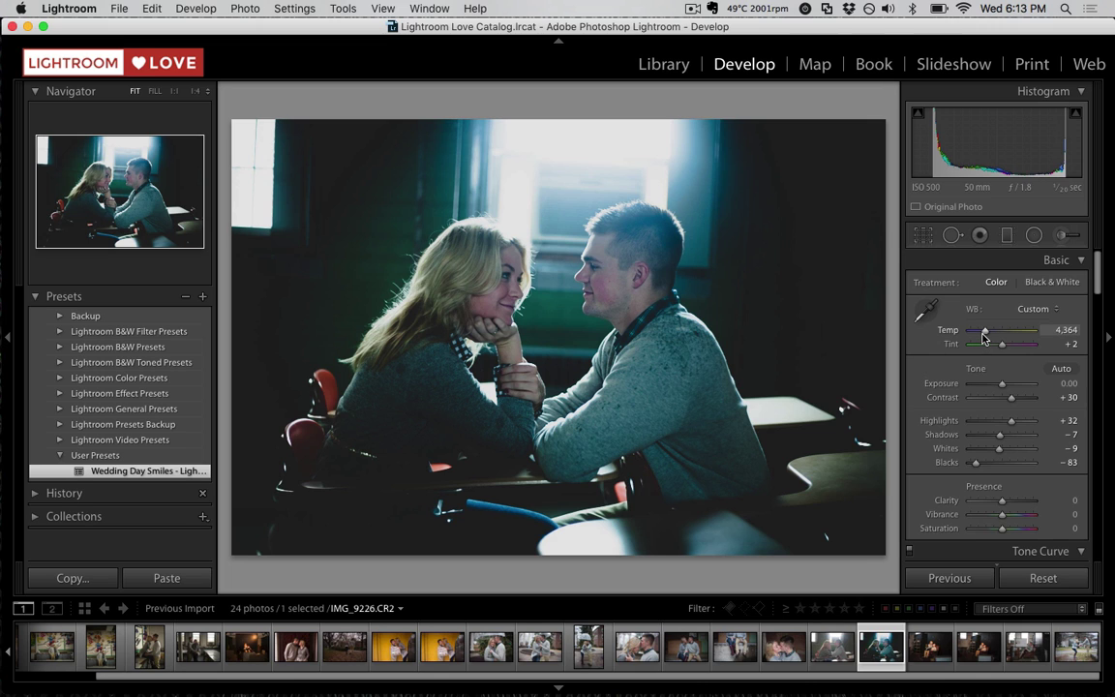
left_click_drag(984, 336, 991, 334)
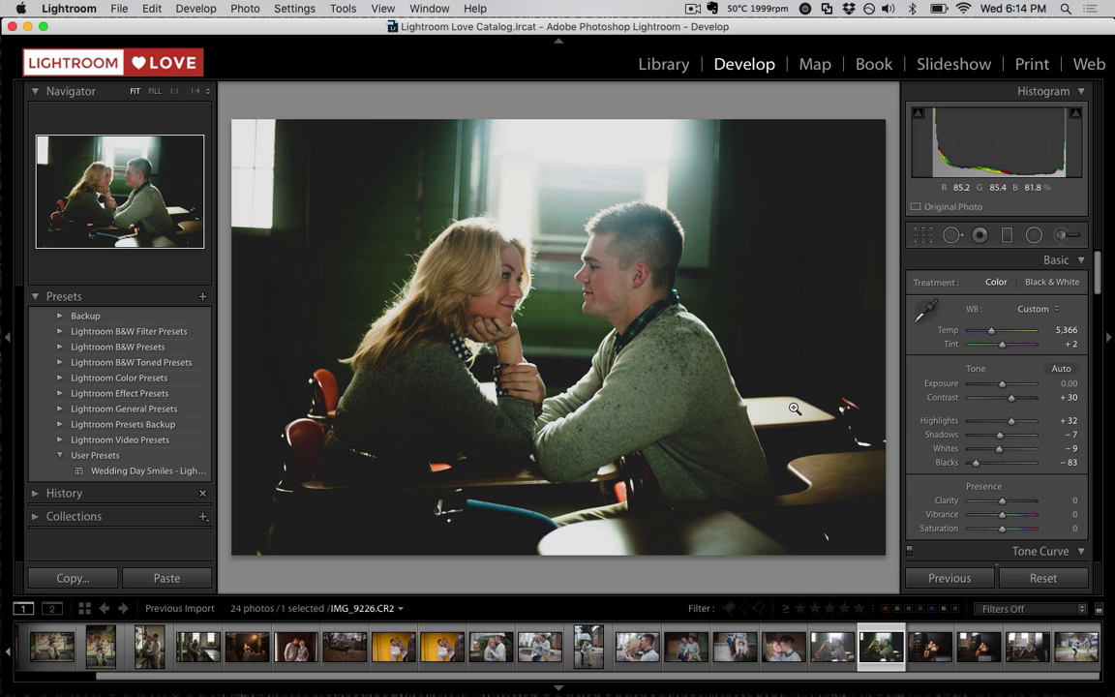
- Expand Lightroom General Presets and select the Sharpen - Faces preset
left_click(58, 411)
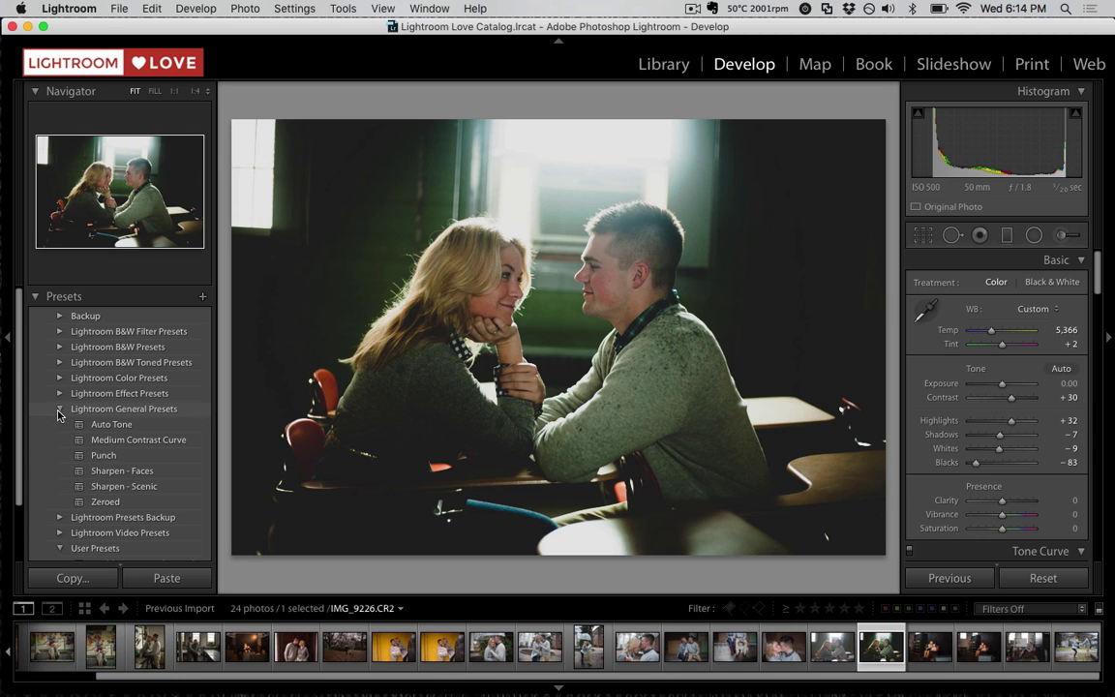
left_click(99, 470)
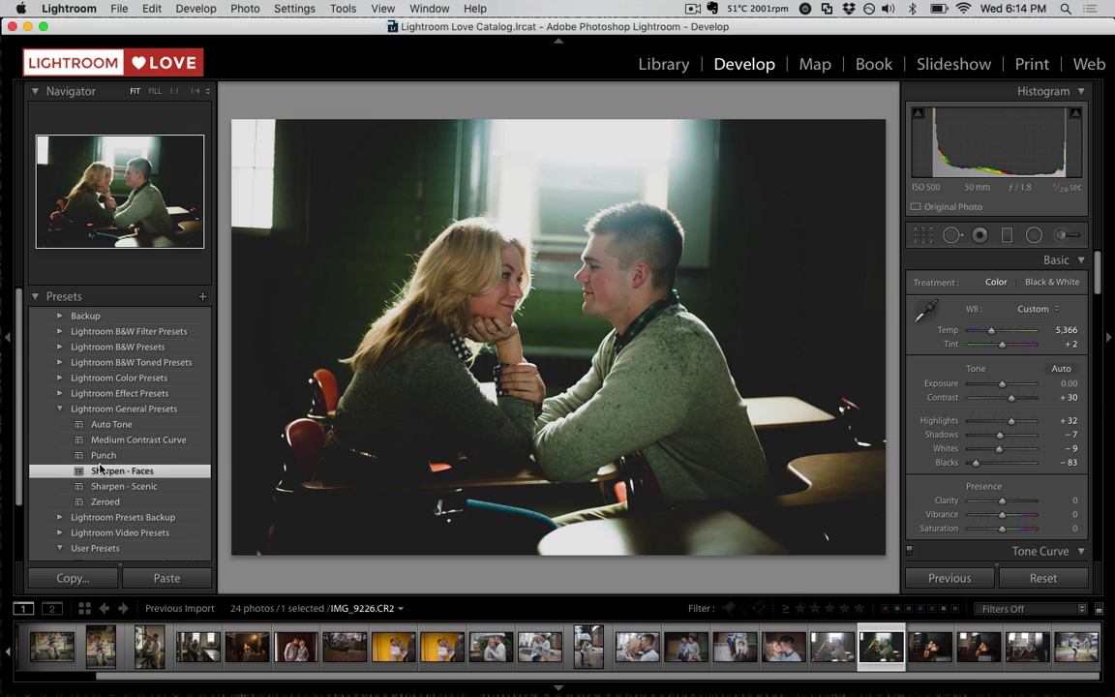
scroll(97, 484, "down", 3)
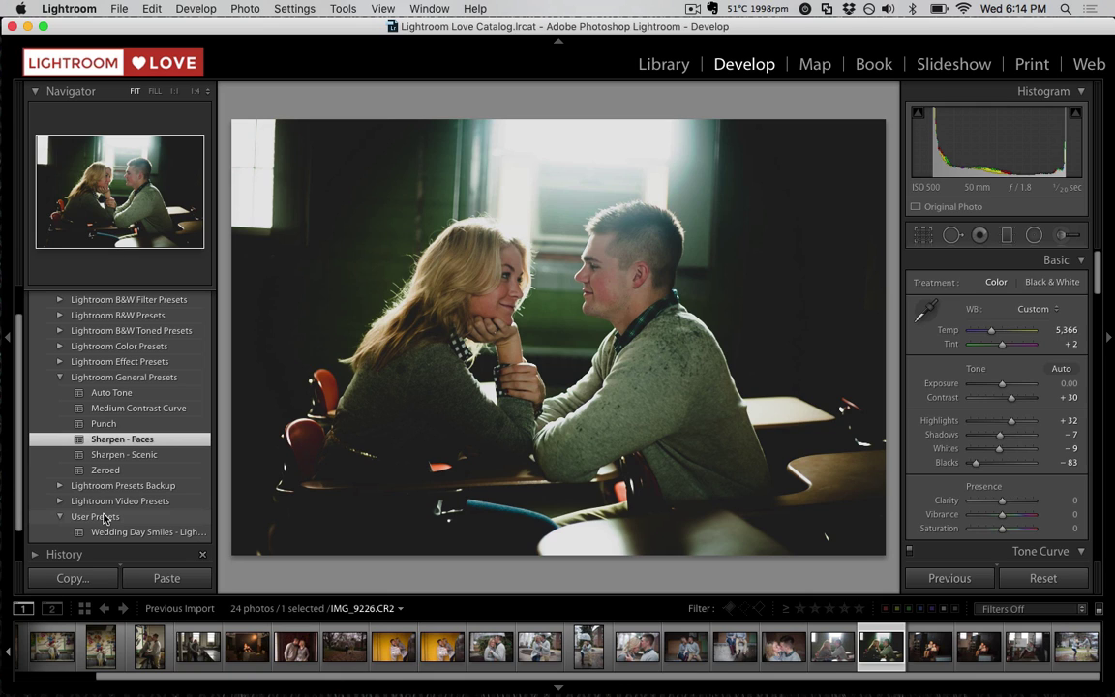
- Import White-Snow and Warm Retro .lrtemplate files from the Desktop, then apply Warm Retro
left_click(113, 519)
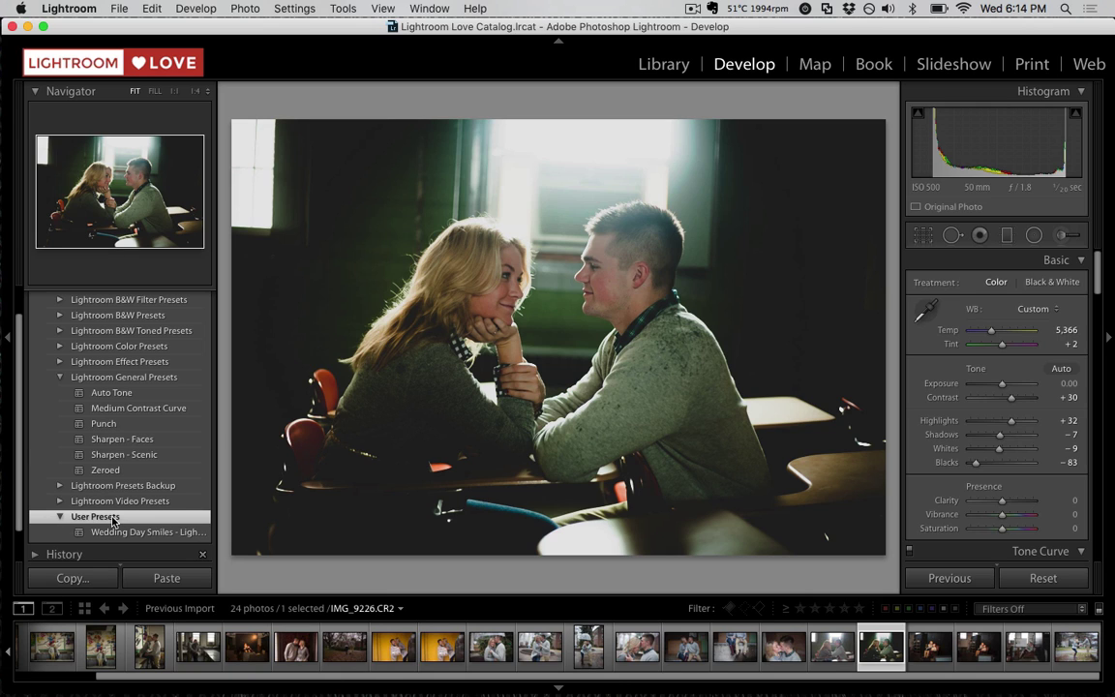
right_click(42, 521)
left_click(70, 546)
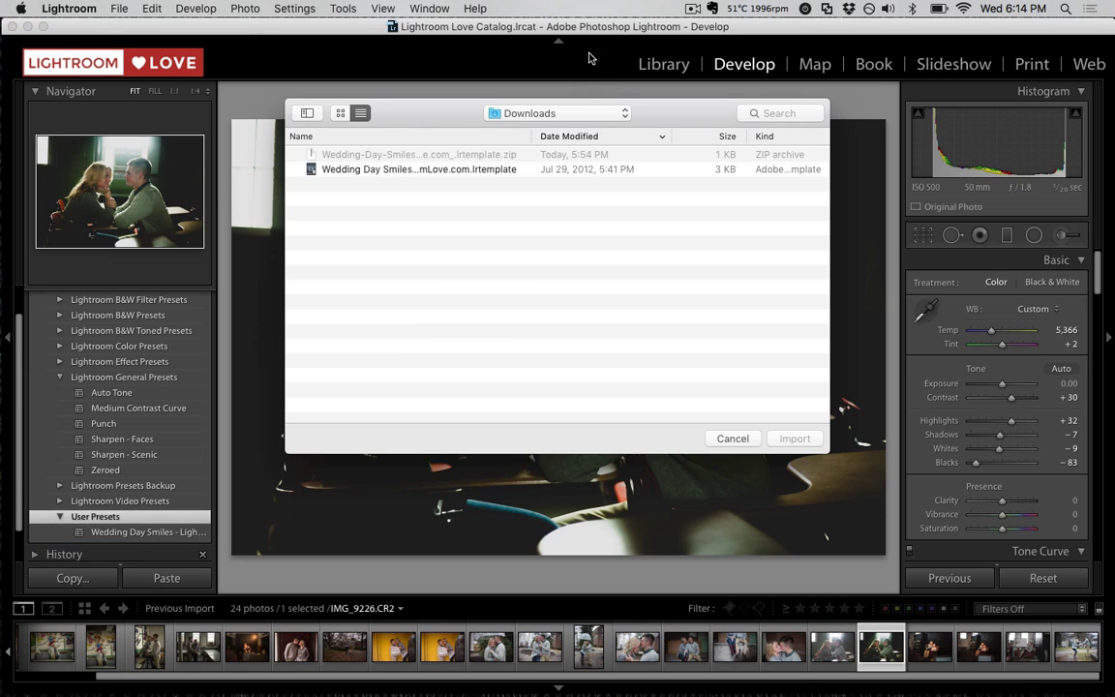
left_click(625, 113)
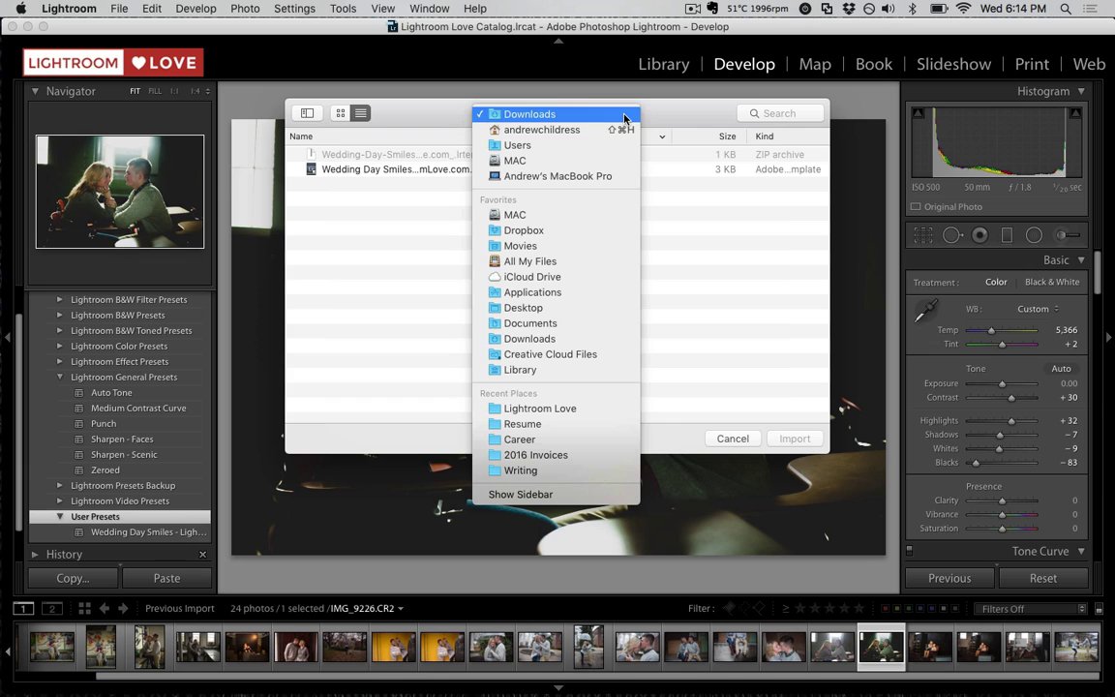
left_click(551, 308)
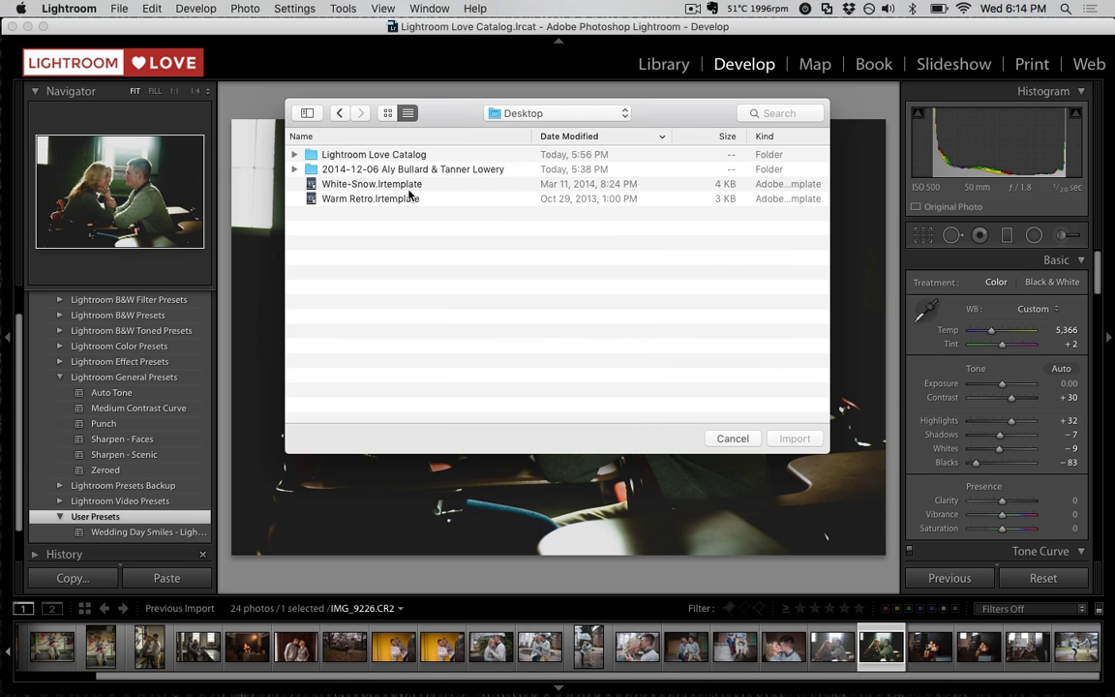
left_click(475, 169)
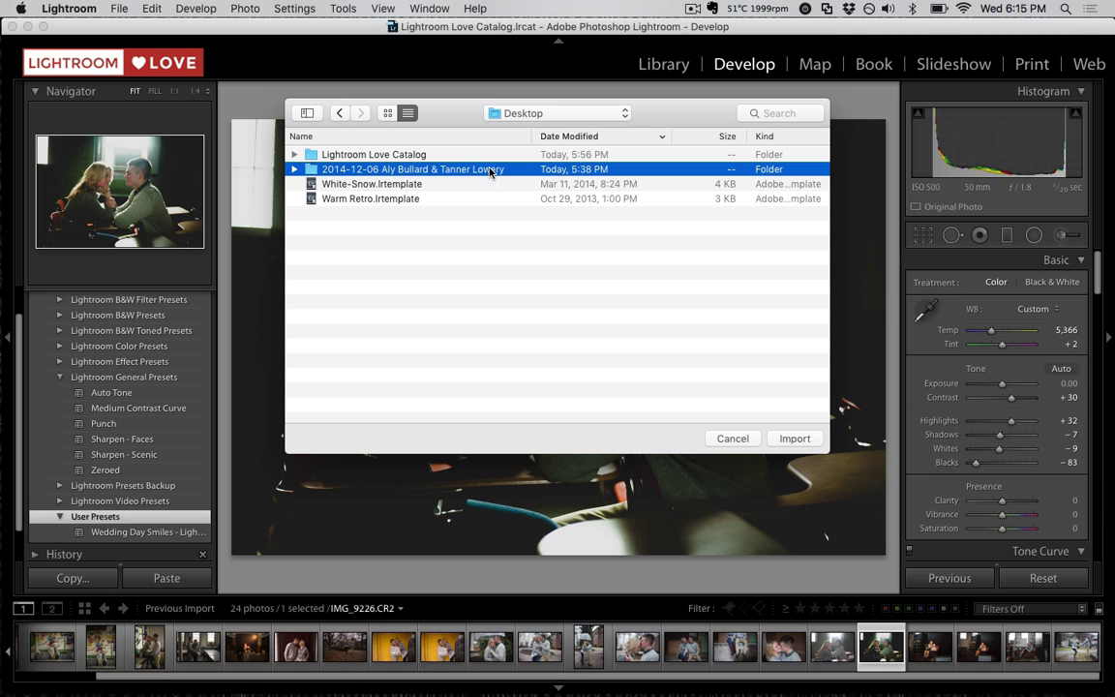
left_click(479, 185)
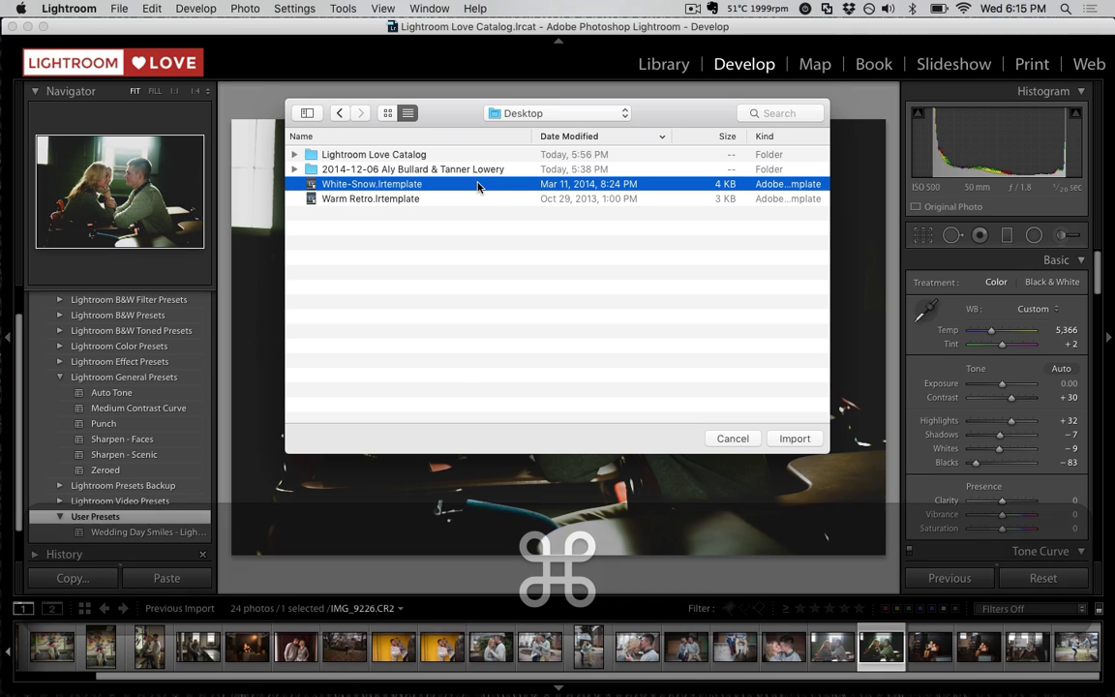
left_click(459, 200, "super")
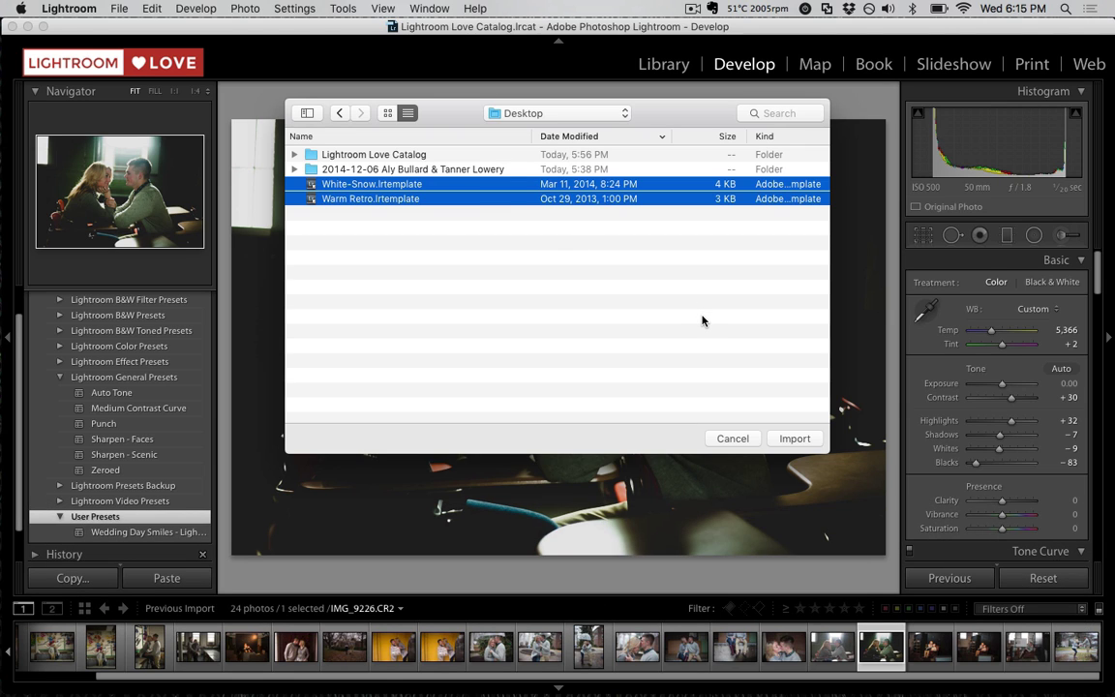
left_click(792, 439)
scroll(189, 523, "down", 2)
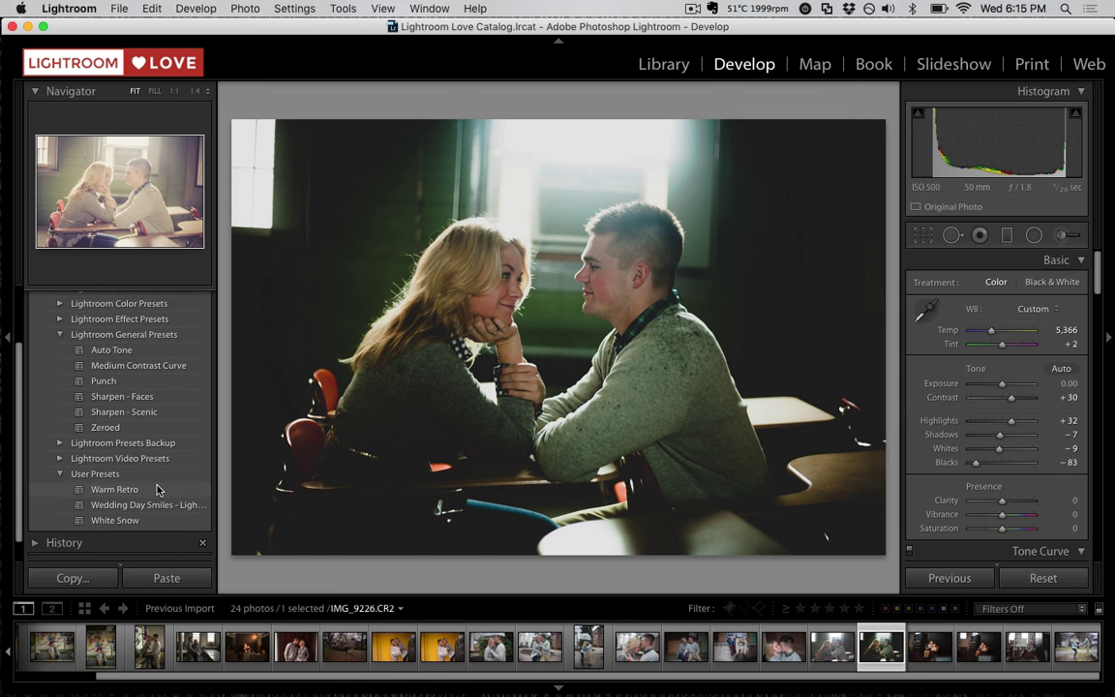
left_click(158, 490)
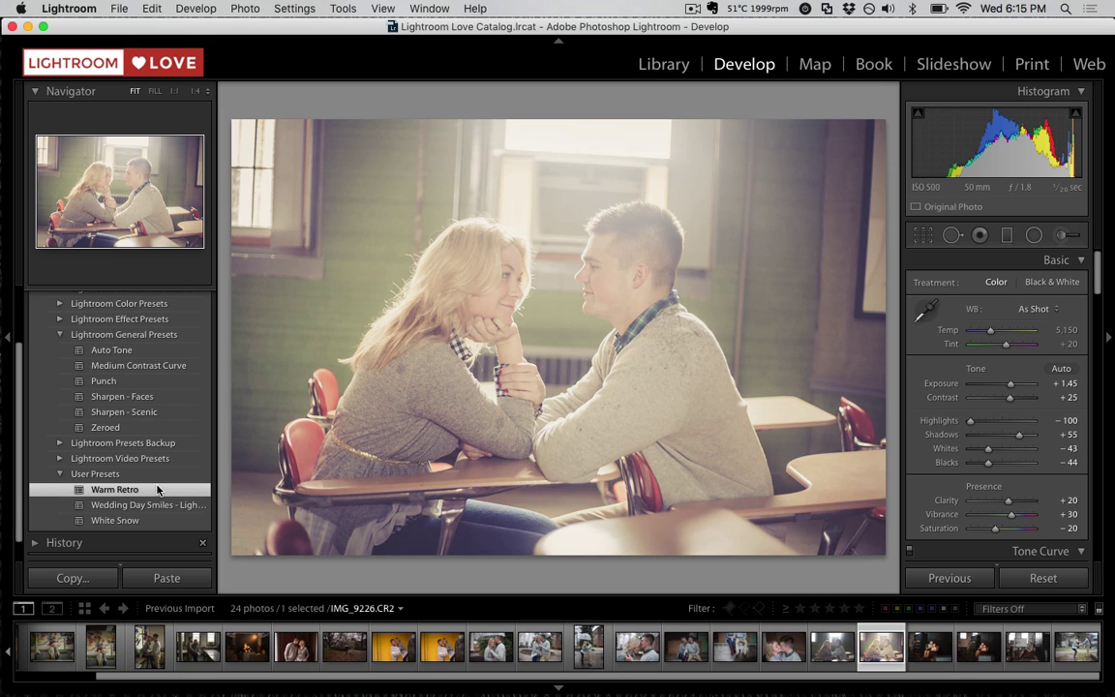